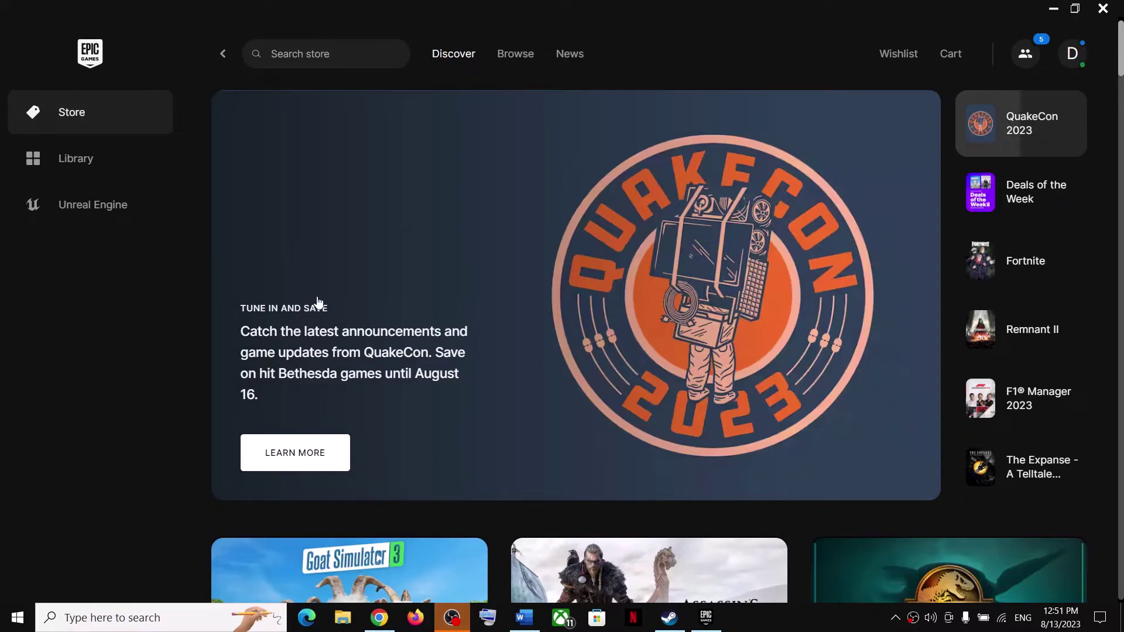
Step: Open the Library page listing owned games like Fall Guys, Fortnite and Genshin Impact
{"action": "left_click", "coordinate": [64, 153]}
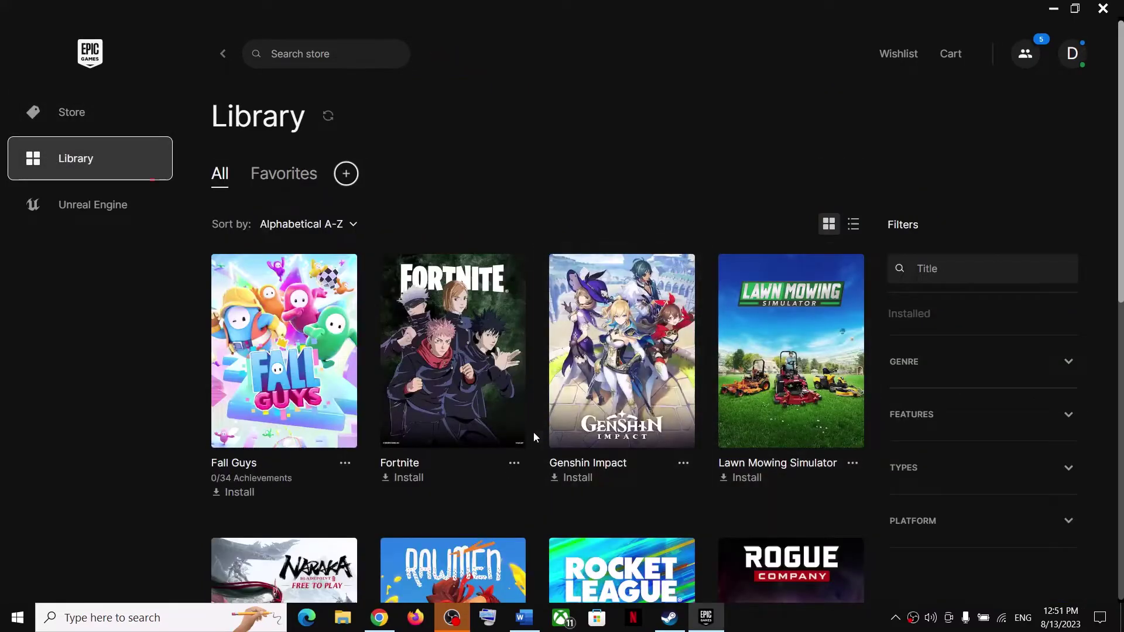
Step: Scroll down to The Sims 4 card in the library and install it
{"action": "scroll", "coordinate": [533, 433], "scroll_direction": "down", "scroll_amount": 7}
{"action": "scroll", "coordinate": [532, 433], "scroll_direction": "down", "scroll_amount": 3}
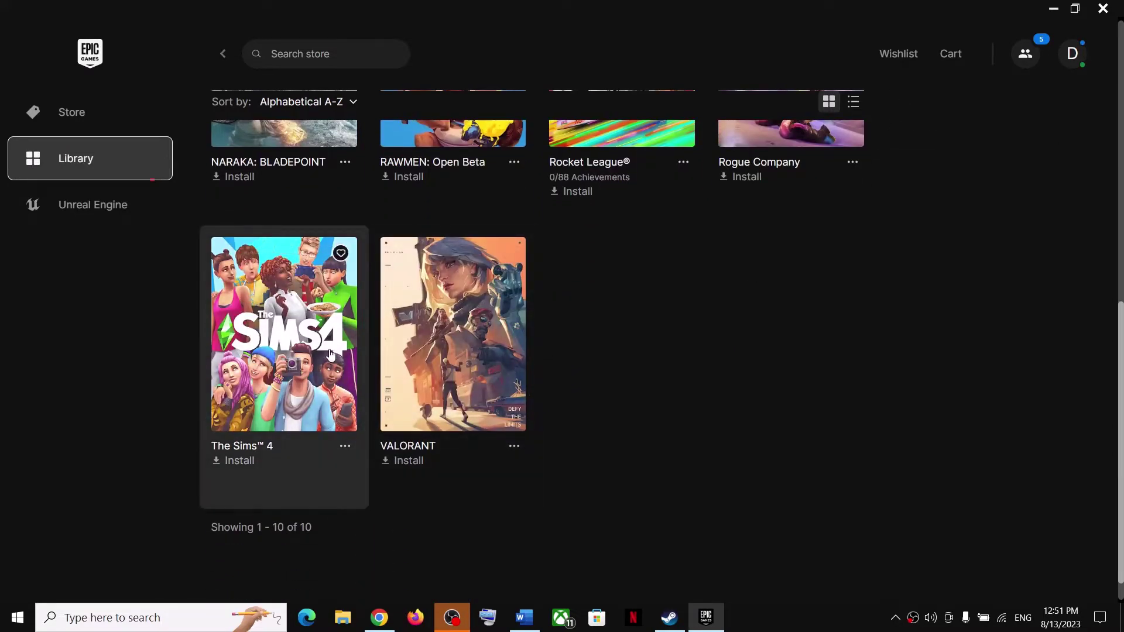
{"action": "left_click", "coordinate": [251, 465]}
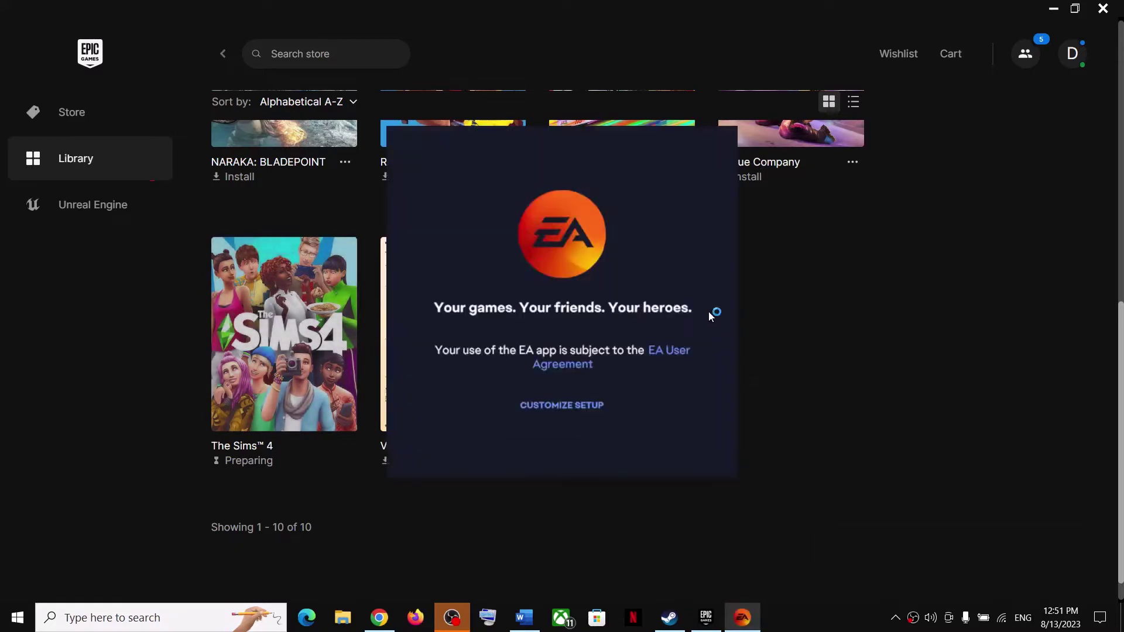
Step: Finish EA app setup, accept the Sims 4 download options and terms, then switch to the Word guide
{"action": "left_click", "coordinate": [566, 441]}
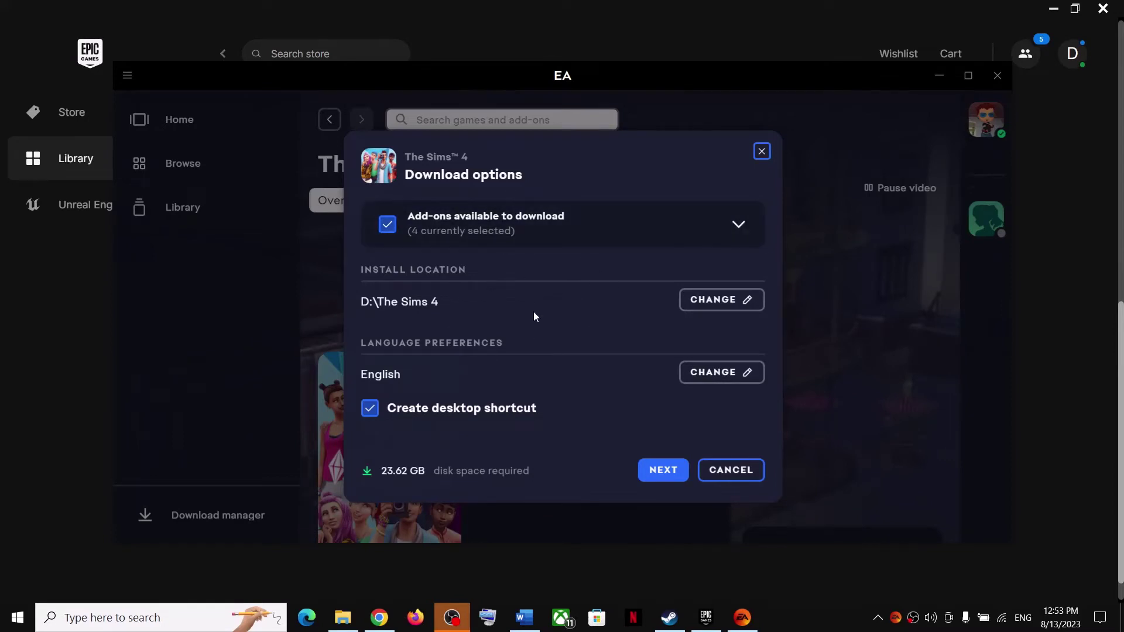
{"action": "left_click", "coordinate": [665, 471]}
{"action": "left_click", "coordinate": [654, 463]}
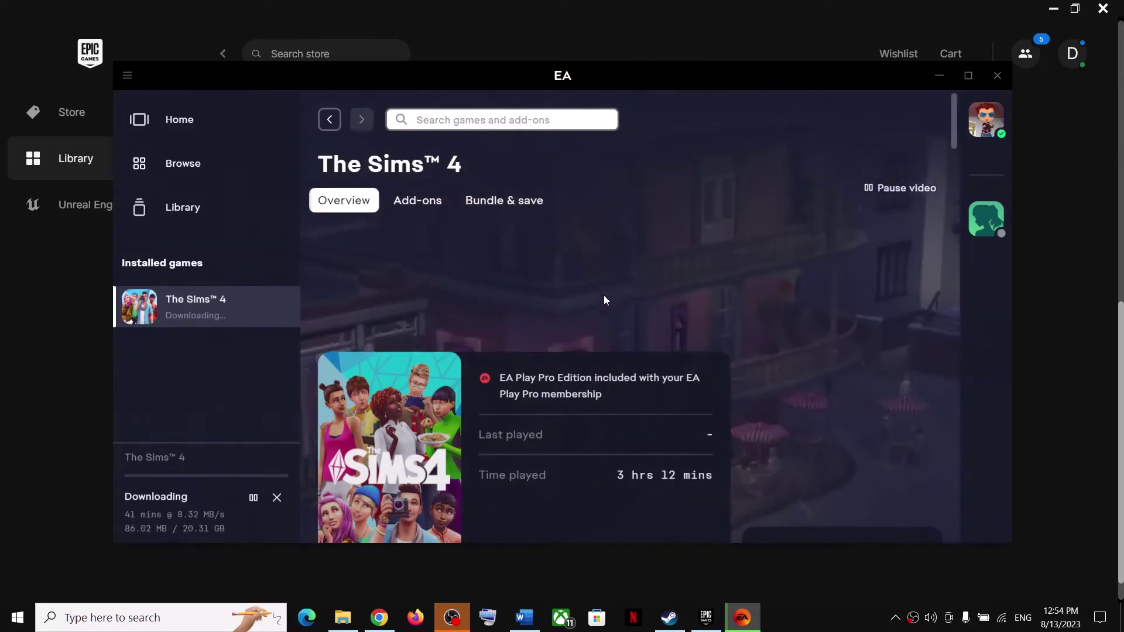
{"action": "left_click", "coordinate": [525, 618]}
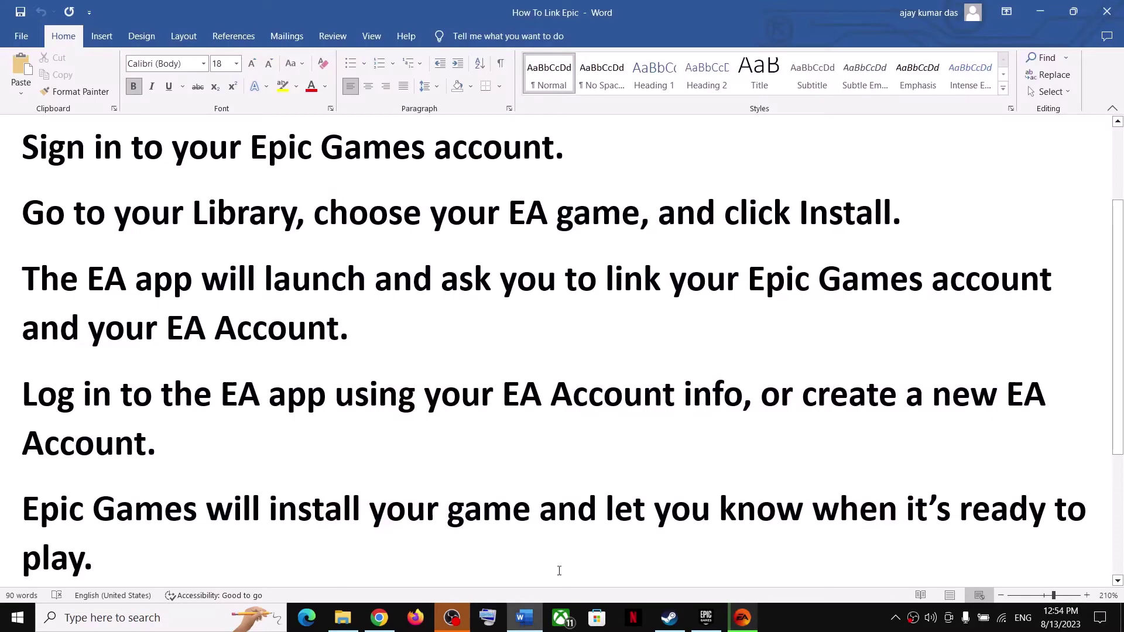
Step: Highlight the guide's steps on linking accounts and logging in to or creating an EA Account
{"action": "scroll", "coordinate": [302, 442], "scroll_direction": "up", "scroll_amount": 2}
{"action": "scroll", "coordinate": [178, 381], "scroll_direction": "down", "scroll_amount": 2}
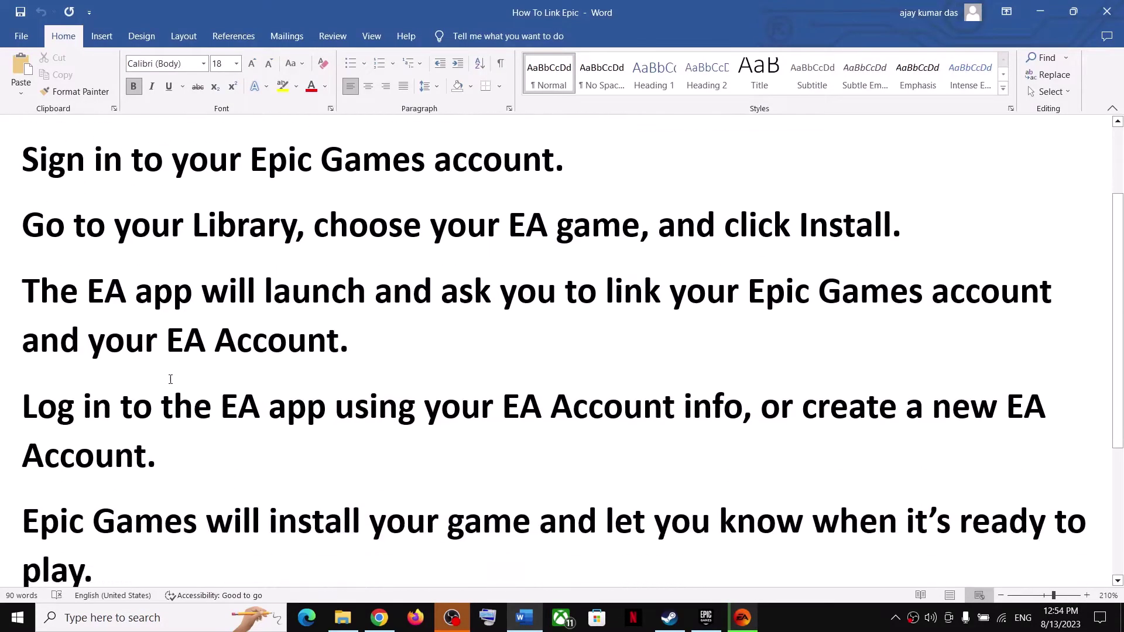
{"action": "left_click_drag", "start_coordinate": [85, 289], "coordinate": [1056, 293]}
{"action": "left_click_drag", "start_coordinate": [433, 280], "coordinate": [309, 325]}
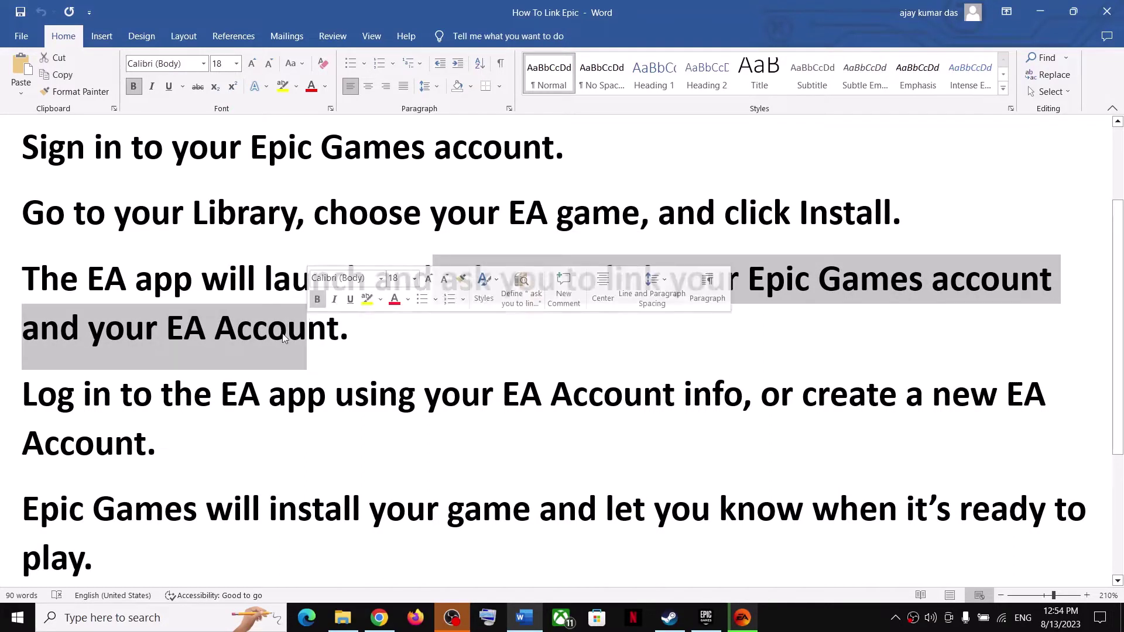
{"action": "left_click_drag", "start_coordinate": [39, 397], "coordinate": [711, 412]}
{"action": "left_click_drag", "start_coordinate": [810, 412], "coordinate": [837, 421]}
{"action": "left_click_drag", "start_coordinate": [191, 443], "coordinate": [153, 443]}
Step: Select the final step about Epic installing the game, then minimize Word
{"action": "scroll", "coordinate": [537, 420], "scroll_direction": "down", "scroll_amount": 1}
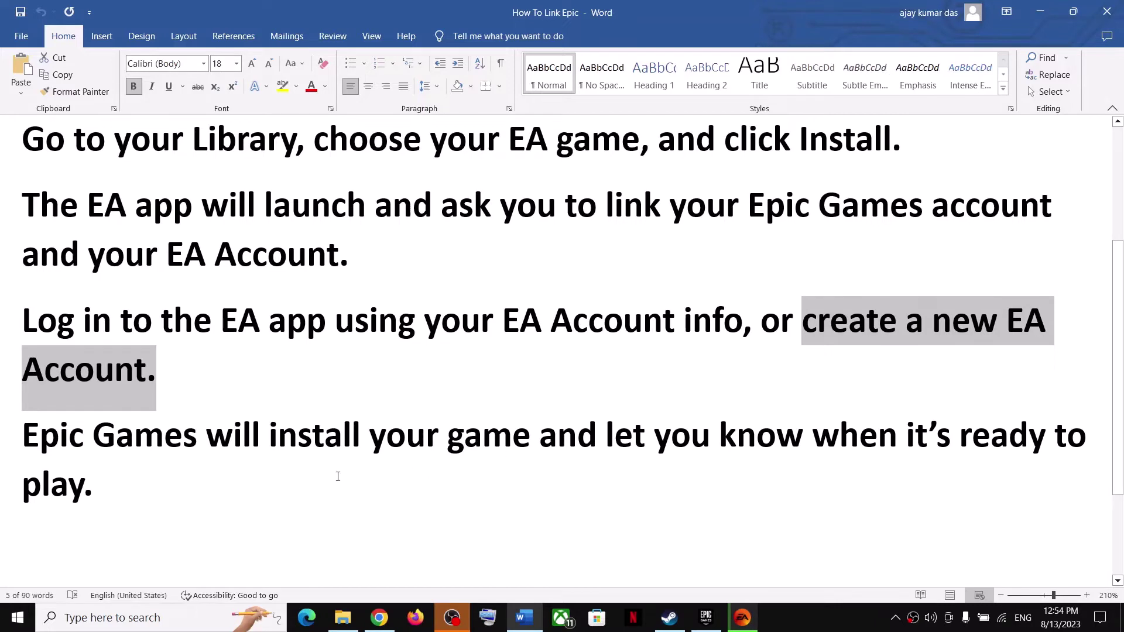
{"action": "left_click_drag", "start_coordinate": [238, 441], "coordinate": [649, 443]}
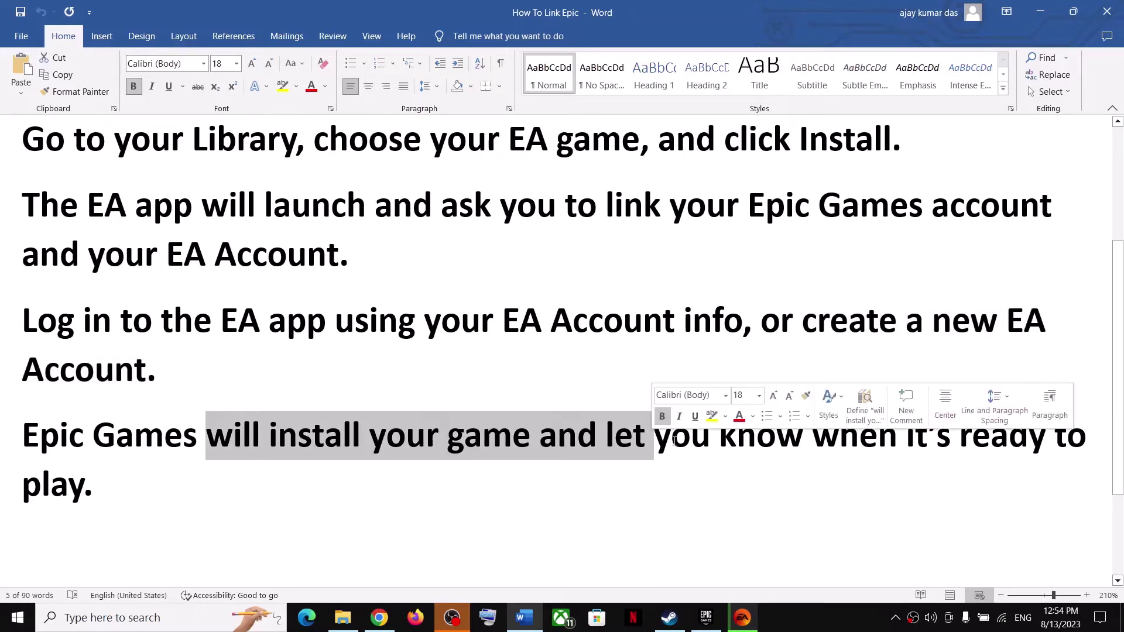
{"action": "triple_click", "coordinate": [73, 449]}
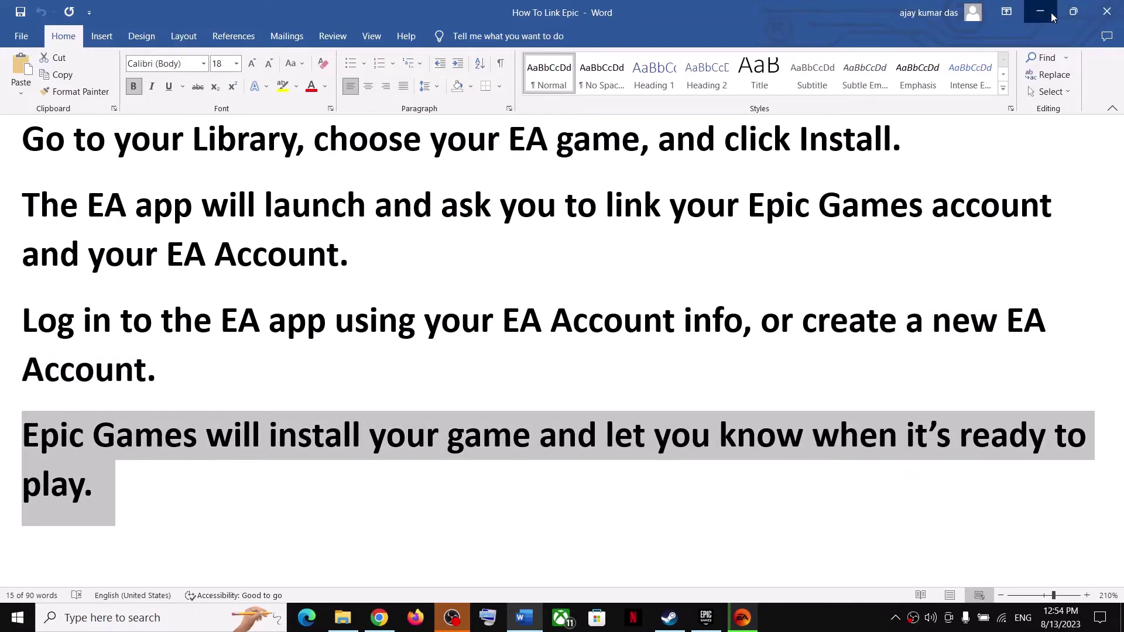
{"action": "left_click", "coordinate": [1051, 12]}
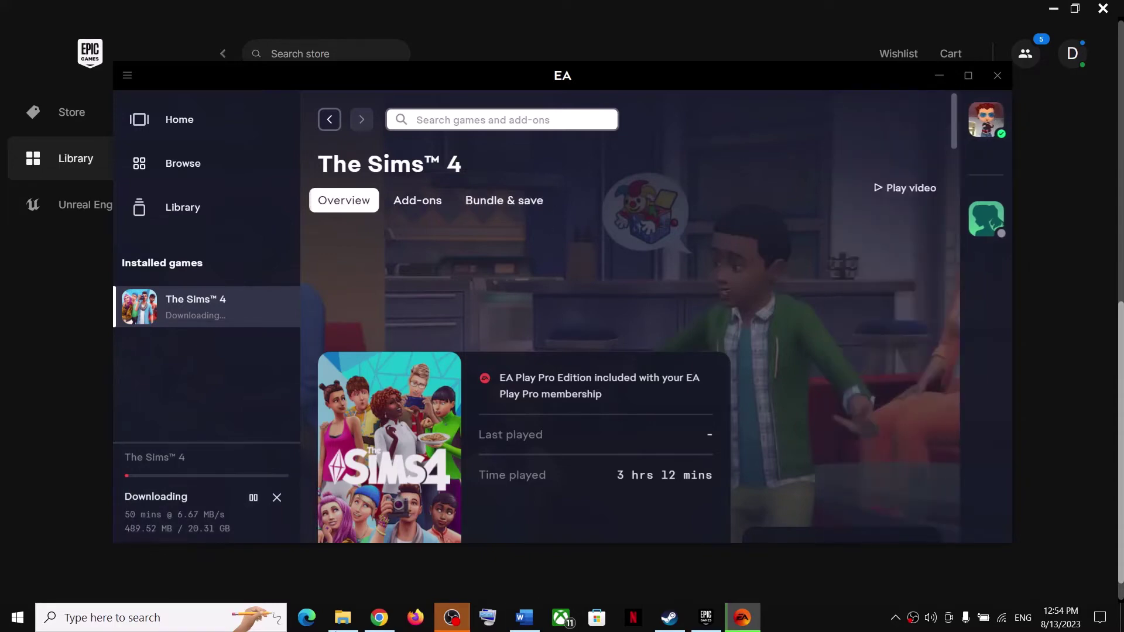
Step: Watch the Sims 4 download pass 500 MB, then bring the Epic library forward
{"action": "left_click", "coordinate": [1029, 360]}
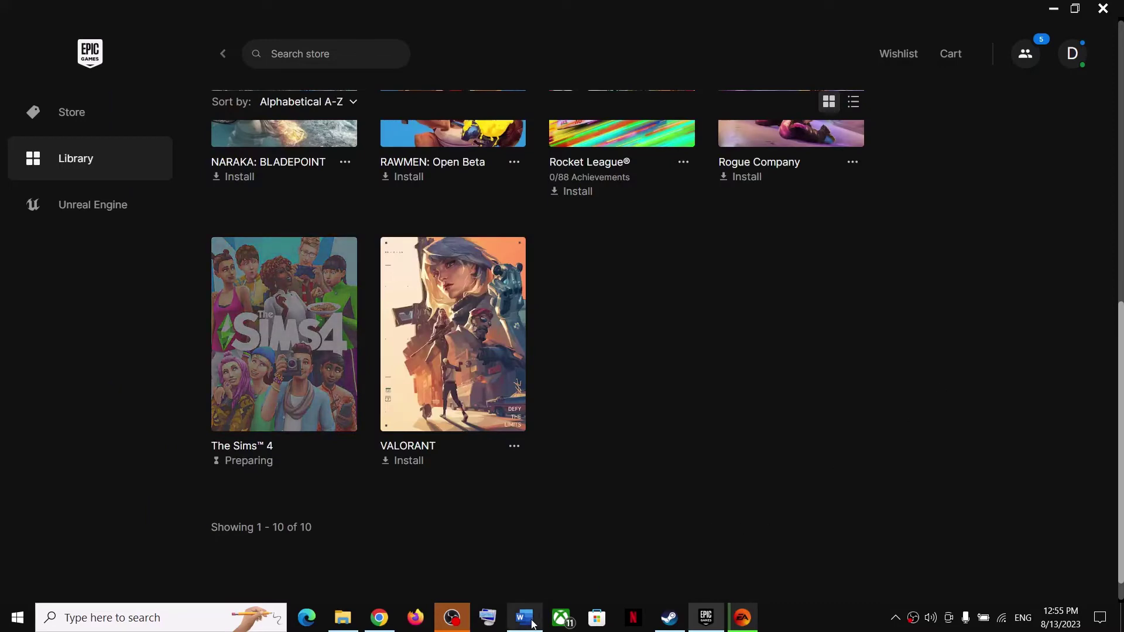
Step: Paste the six-month unlinking warning above the EA account link under How to unlink
{"action": "left_click", "coordinate": [533, 624]}
{"action": "scroll", "coordinate": [234, 432], "scroll_direction": "down", "scroll_amount": 2}
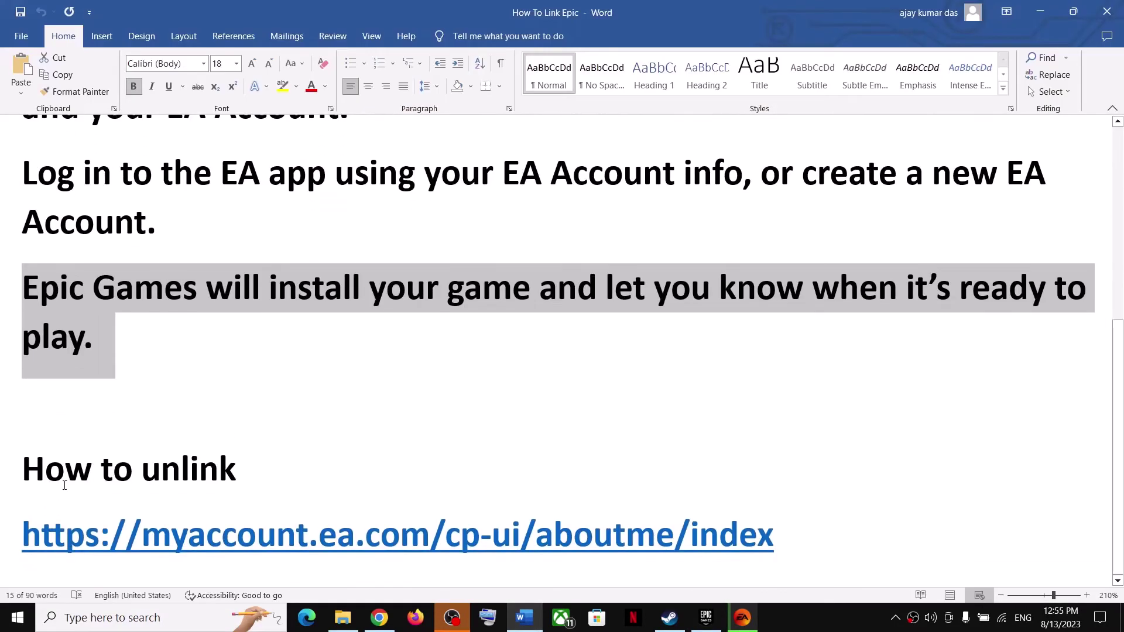
{"action": "left_click_drag", "start_coordinate": [42, 474], "coordinate": [257, 474]}
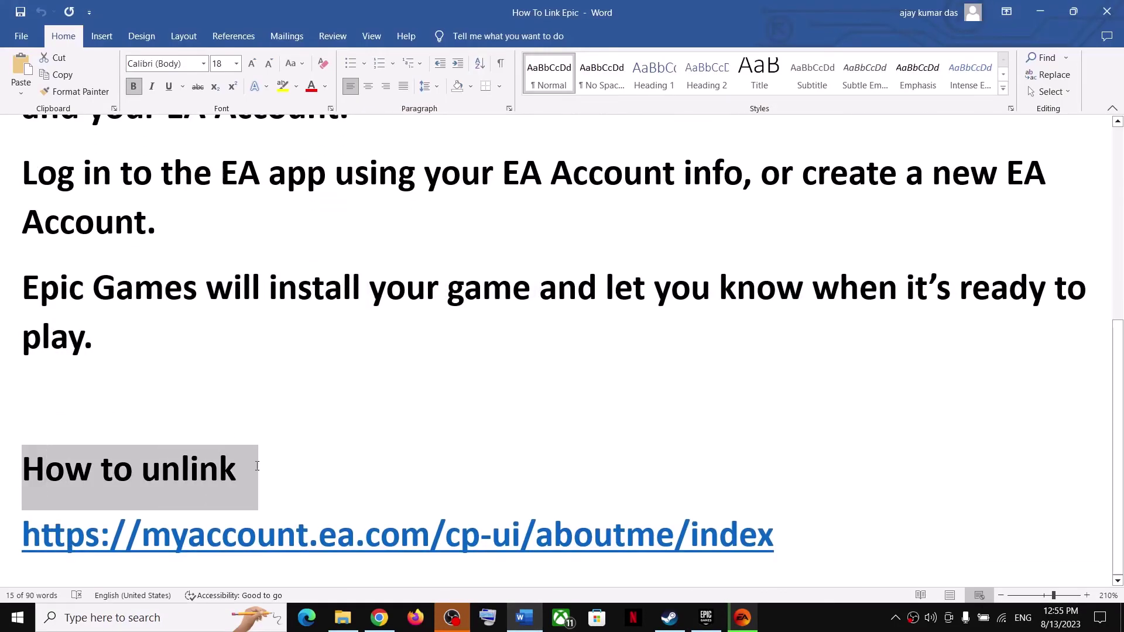
{"action": "left_click", "coordinate": [131, 477]}
{"action": "left_click_drag", "start_coordinate": [74, 475], "coordinate": [326, 472]}
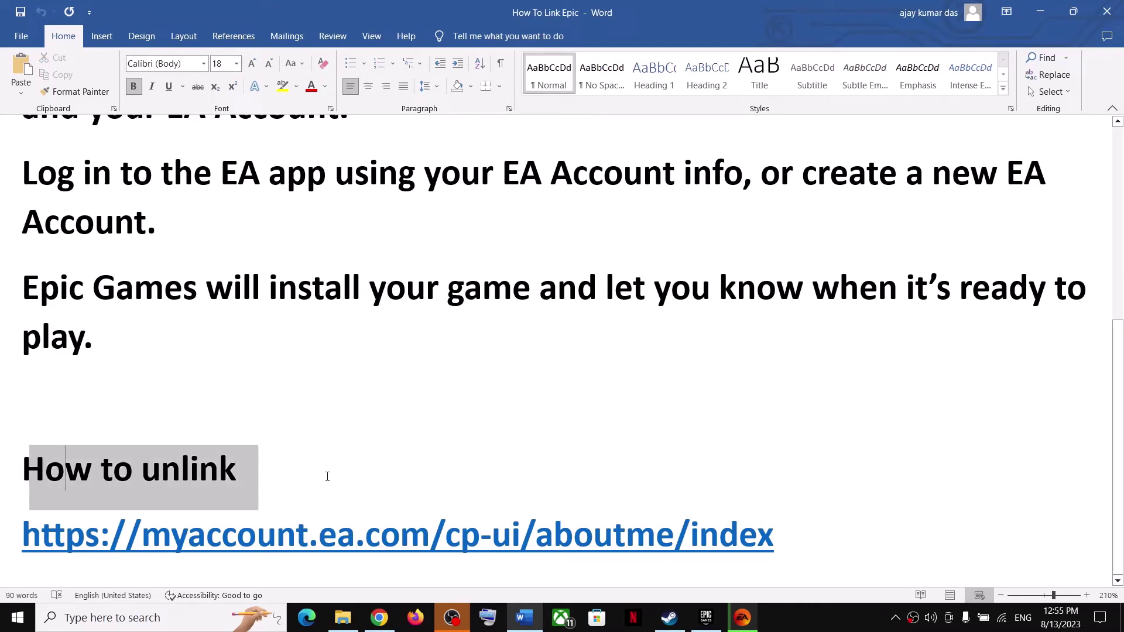
{"action": "left_click_drag", "start_coordinate": [868, 539], "coordinate": [198, 537]}
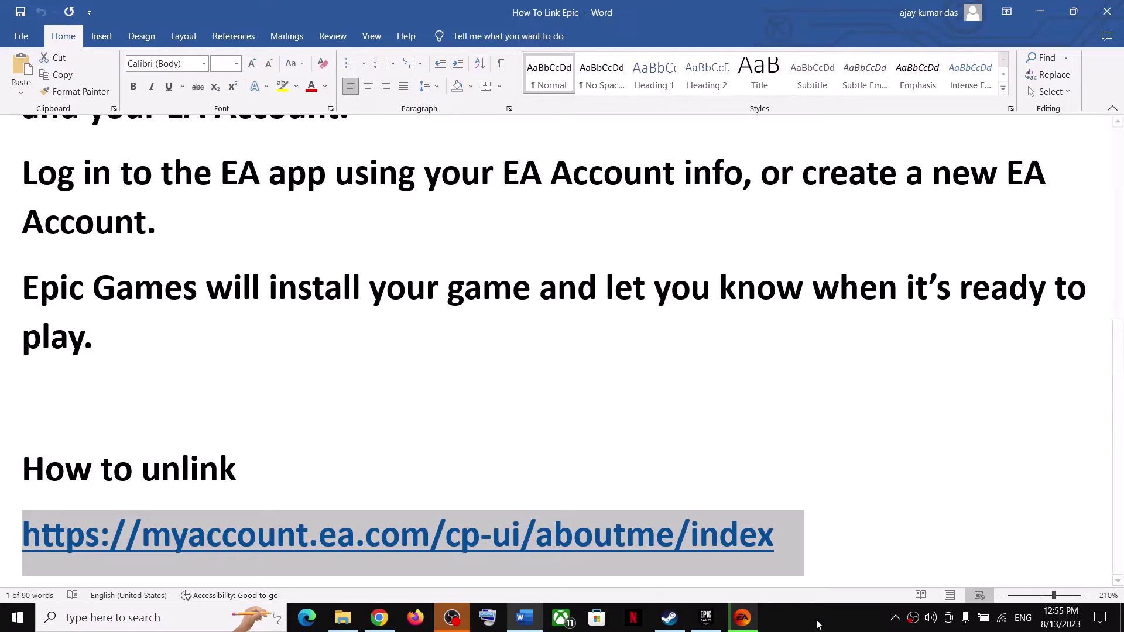
{"action": "key", "text": "Left"}
{"action": "type", "text": "If you unlink your Epic Games account from your EA Account and link it to a new EA Account that you own, you won’t be able to unlink it again for six months. Before following these steps, understand the risks of unlinking to make sure it’s the best choice for you.\\n"}
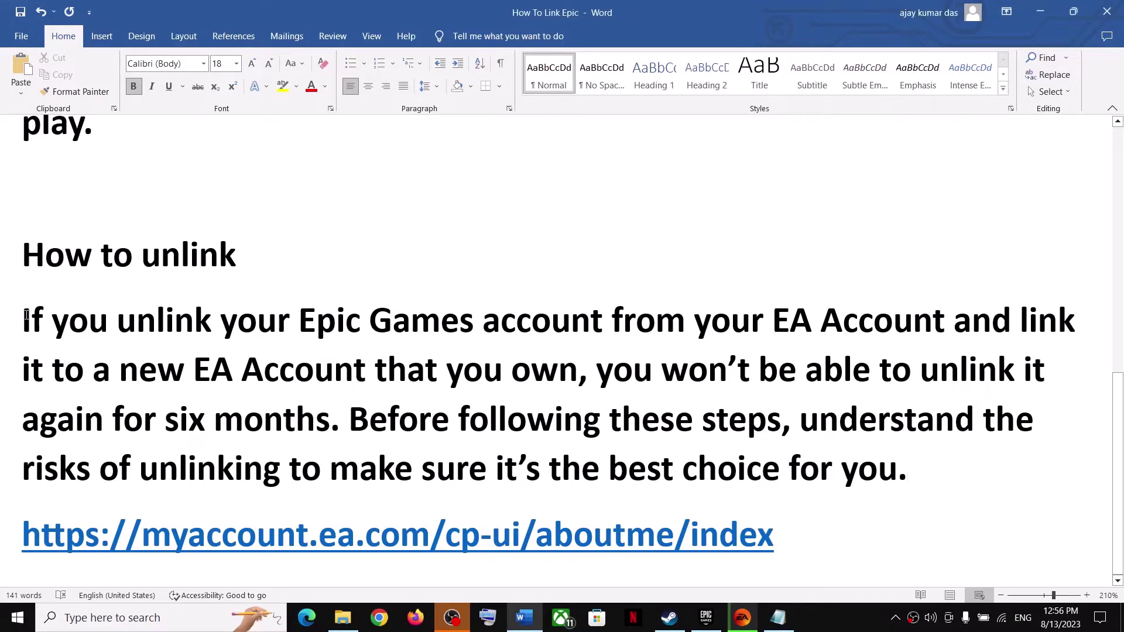
Step: Highlight the six-month unlinking warning, then open the EA account link in Chrome
{"action": "left_click_drag", "start_coordinate": [84, 315], "coordinate": [23, 319]}
{"action": "left_click", "coordinate": [516, 321]}
{"action": "left_click_drag", "start_coordinate": [64, 423], "coordinate": [329, 421]}
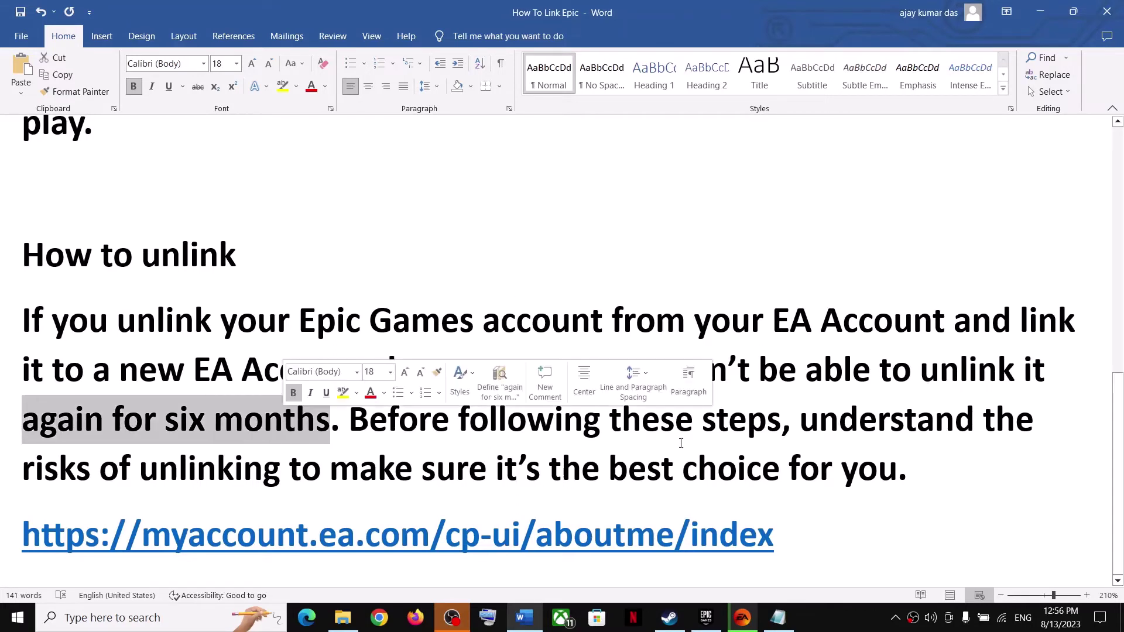
{"action": "left_click", "coordinate": [673, 422]}
{"action": "left_click_drag", "start_coordinate": [45, 317], "coordinate": [485, 420]}
{"action": "left_click_drag", "start_coordinate": [610, 421], "coordinate": [991, 475]}
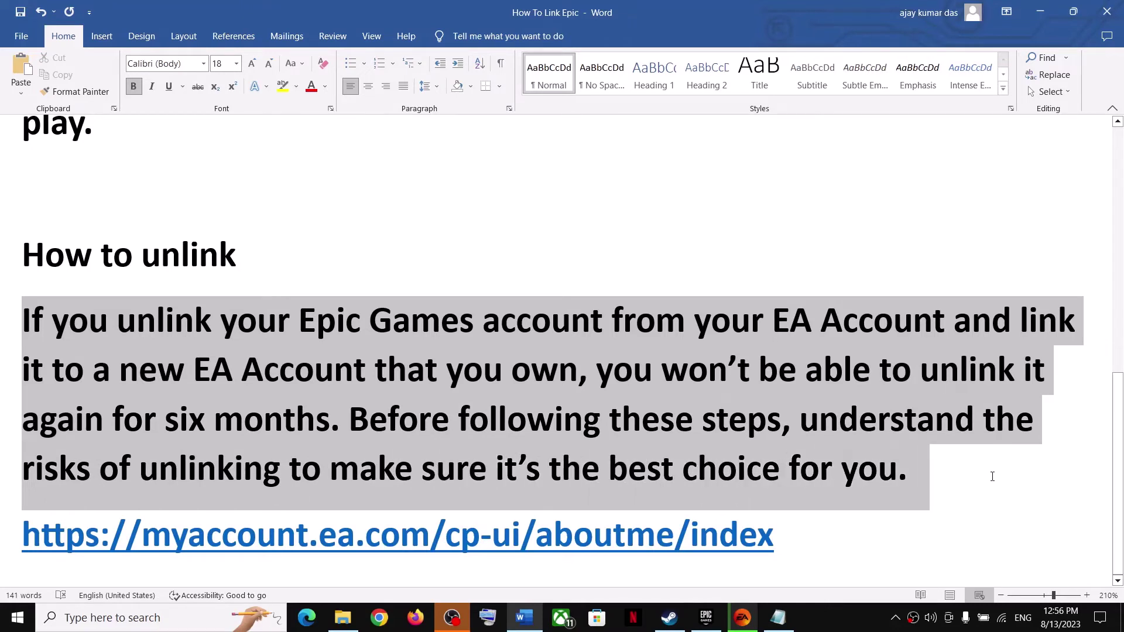
{"action": "left_click", "coordinate": [883, 532]}
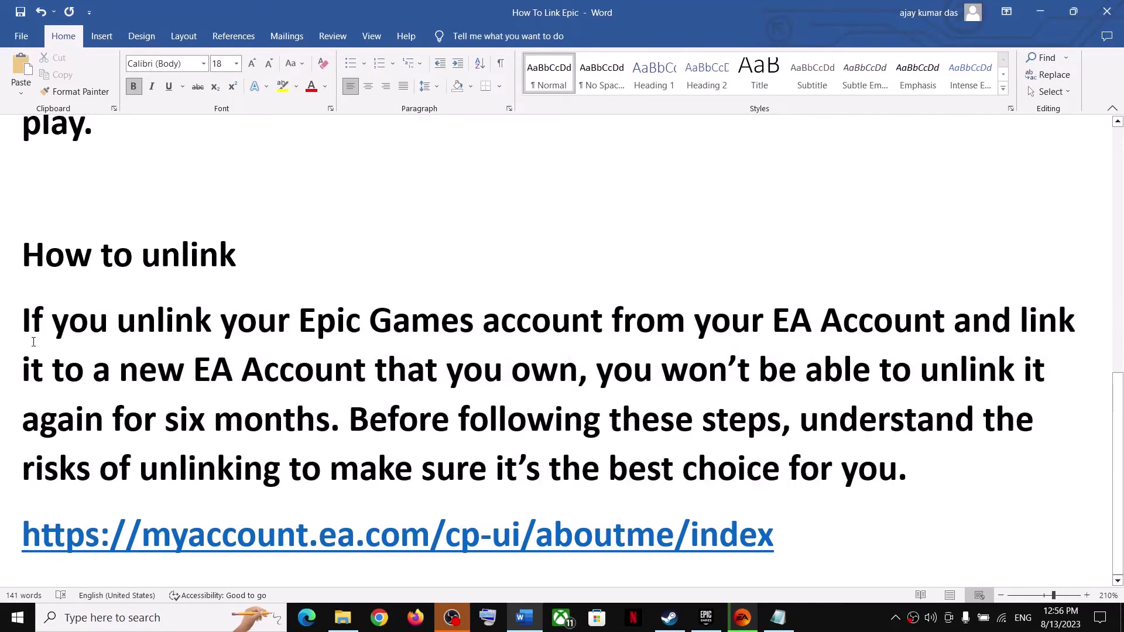
{"action": "left_click_drag", "start_coordinate": [28, 319], "coordinate": [907, 472]}
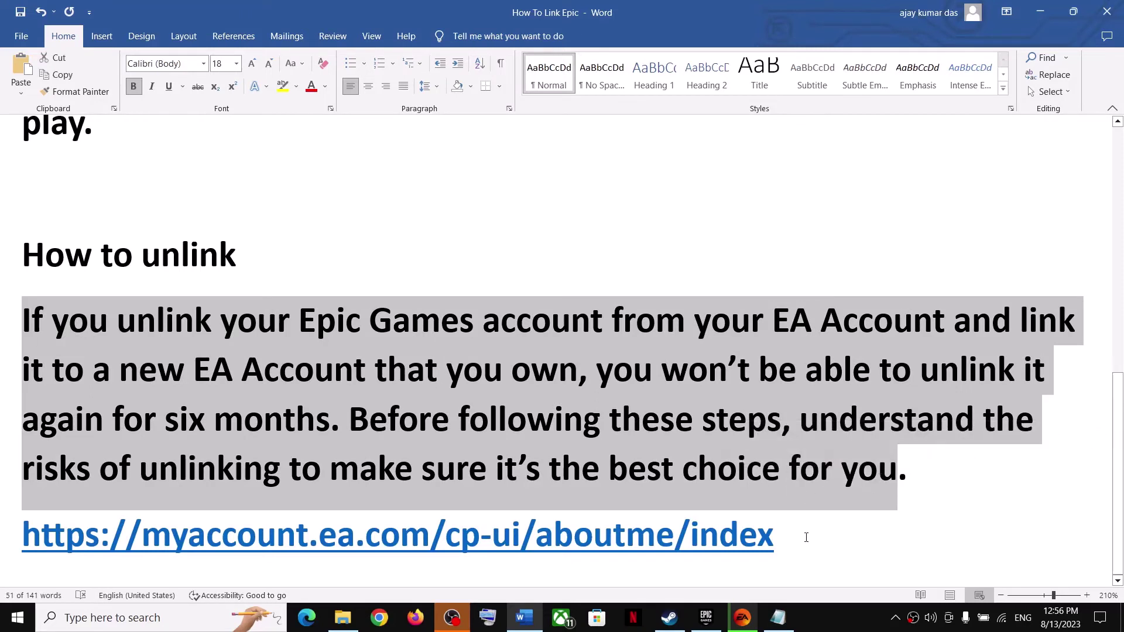
{"action": "triple_click", "coordinate": [250, 540]}
{"action": "key", "text": "ctrl+c"}
{"action": "left_click", "coordinate": [80, 544], "text": "ctrl"}
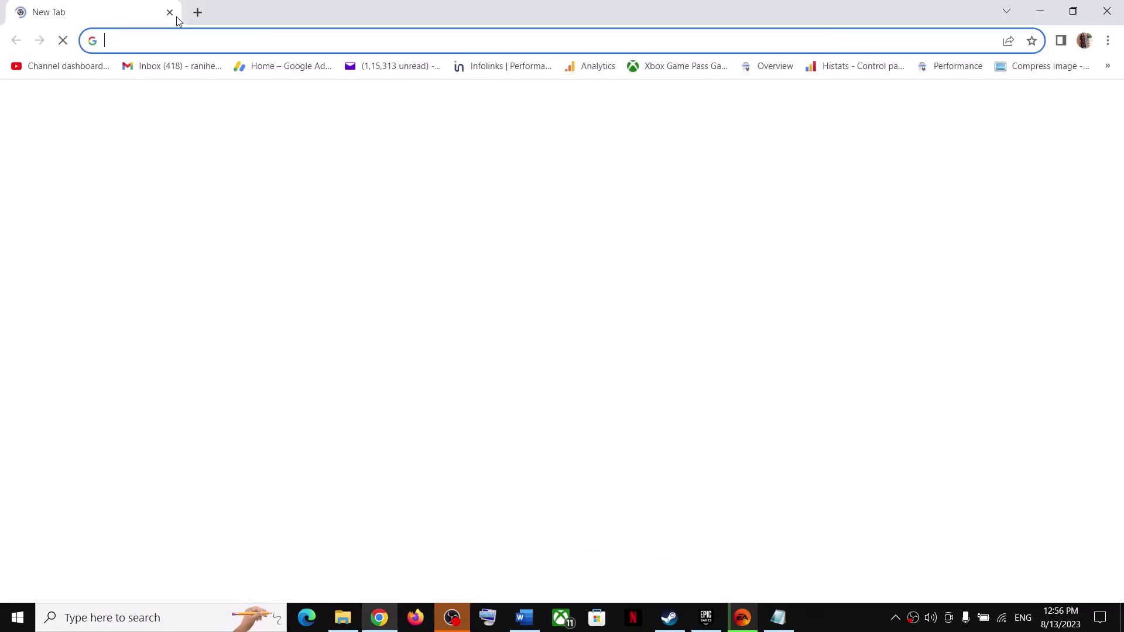
Step: Load the EA account page and sign in using an emailed verification code
{"action": "key", "text": "ctrl+v"}
{"action": "key", "text": "Return"}
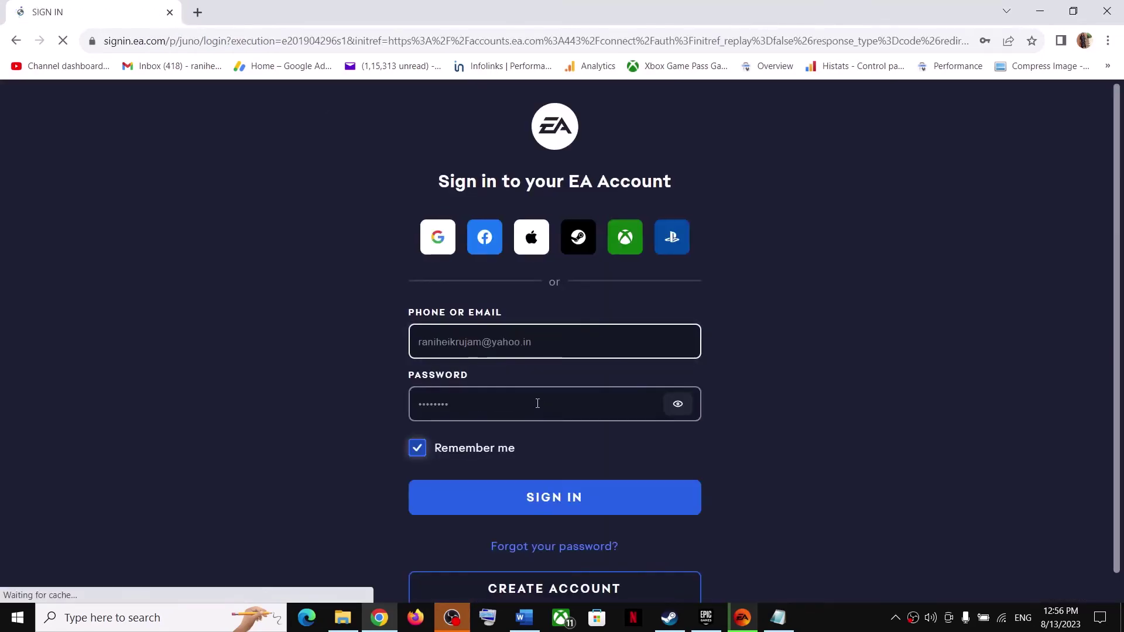
{"action": "left_click", "coordinate": [548, 506]}
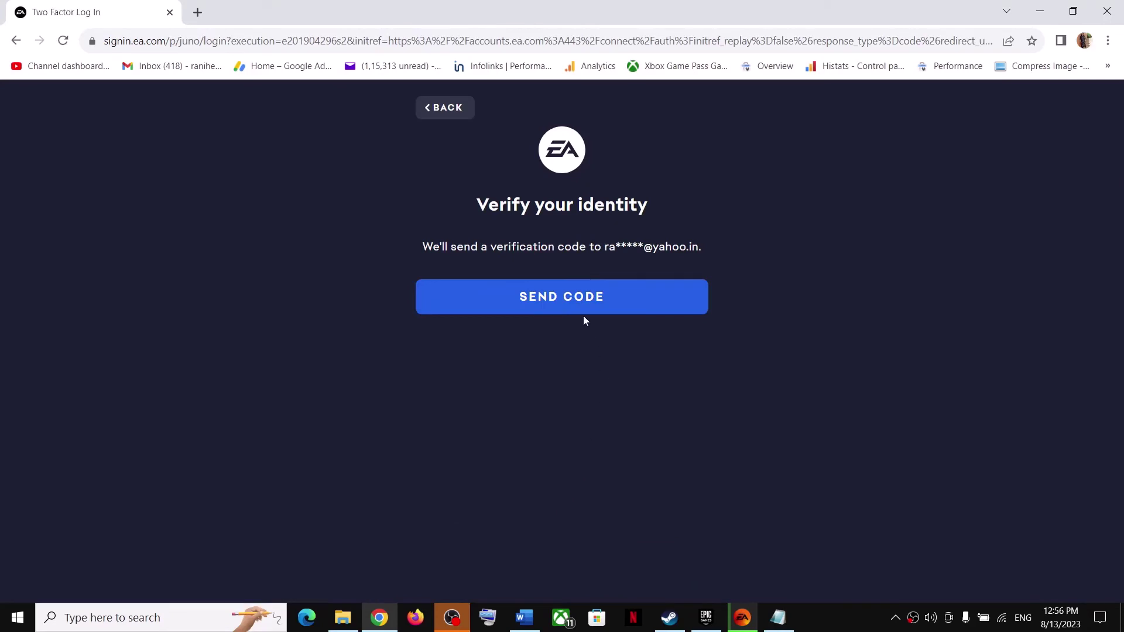
{"action": "left_click", "coordinate": [579, 305]}
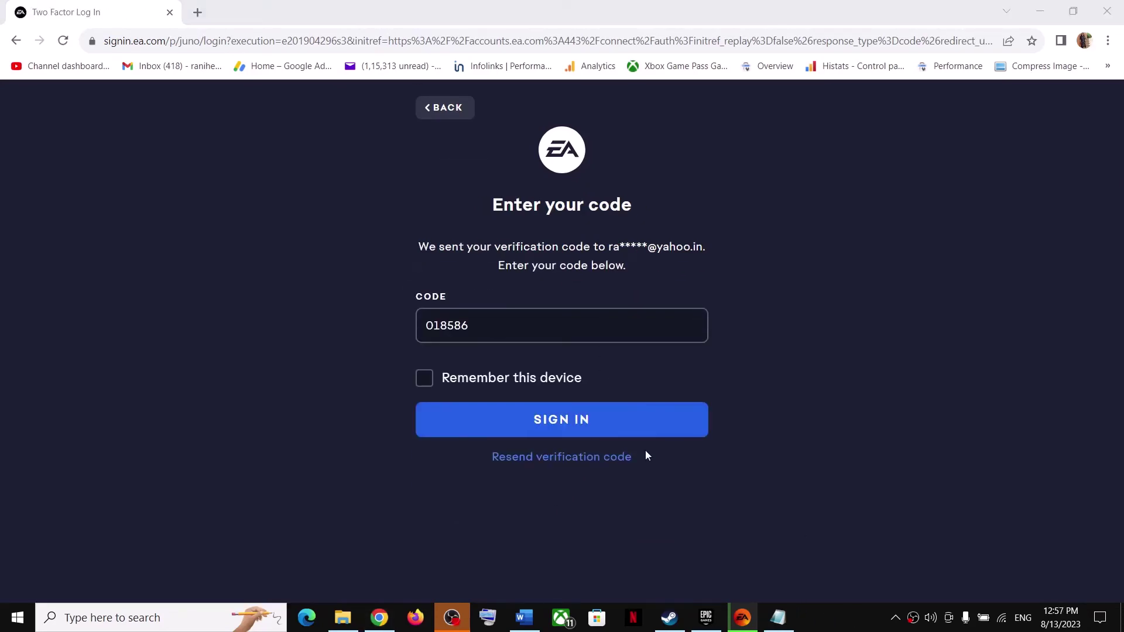
{"action": "left_click", "coordinate": [544, 418]}
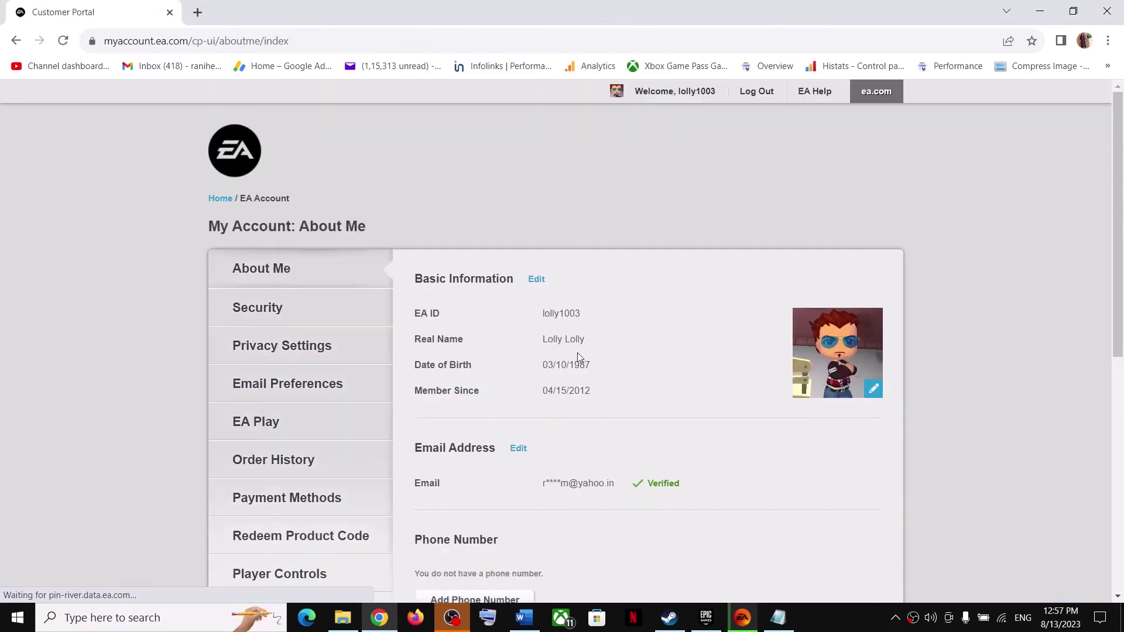
Step: Open the Connections page listing the linked Xbox, Steam and Epic Games accounts
{"action": "scroll", "coordinate": [328, 461], "scroll_direction": "down", "scroll_amount": 1}
{"action": "scroll", "coordinate": [328, 461], "scroll_direction": "down", "scroll_amount": 6}
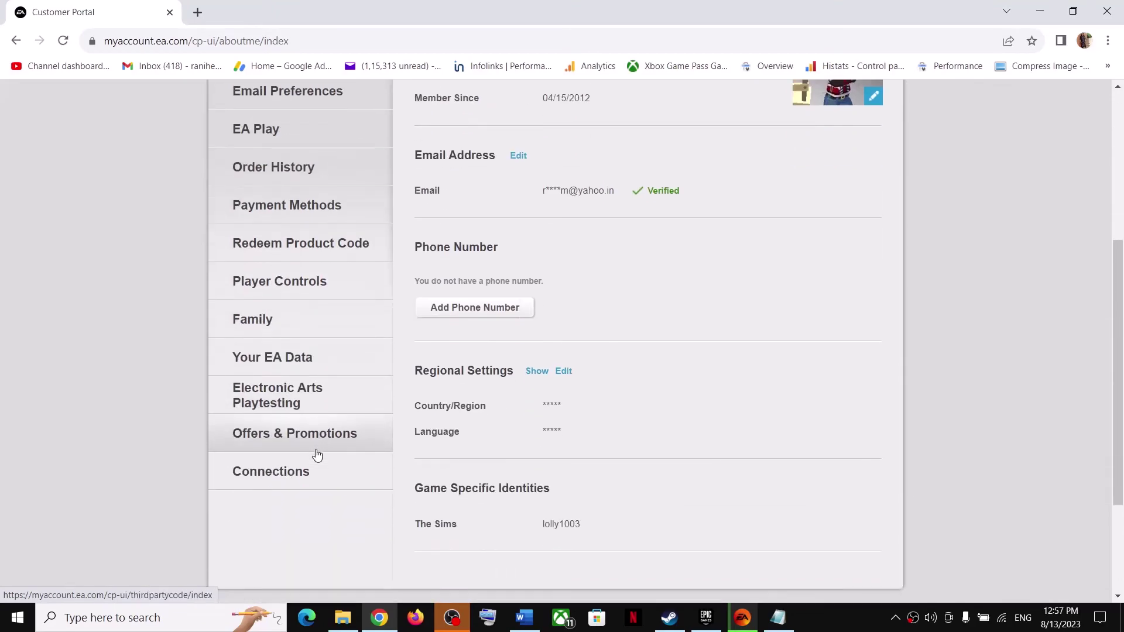
{"action": "left_click", "coordinate": [339, 403]}
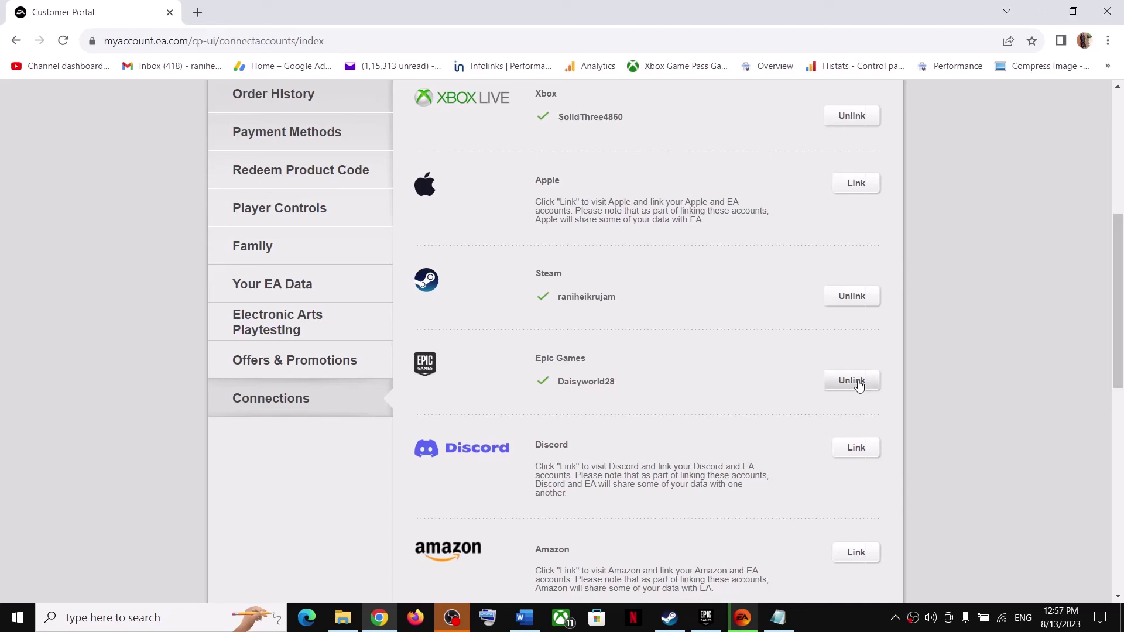
Step: Highlight the six-month unlink restriction in the Word guide, then minimize it
{"action": "left_click", "coordinate": [529, 616]}
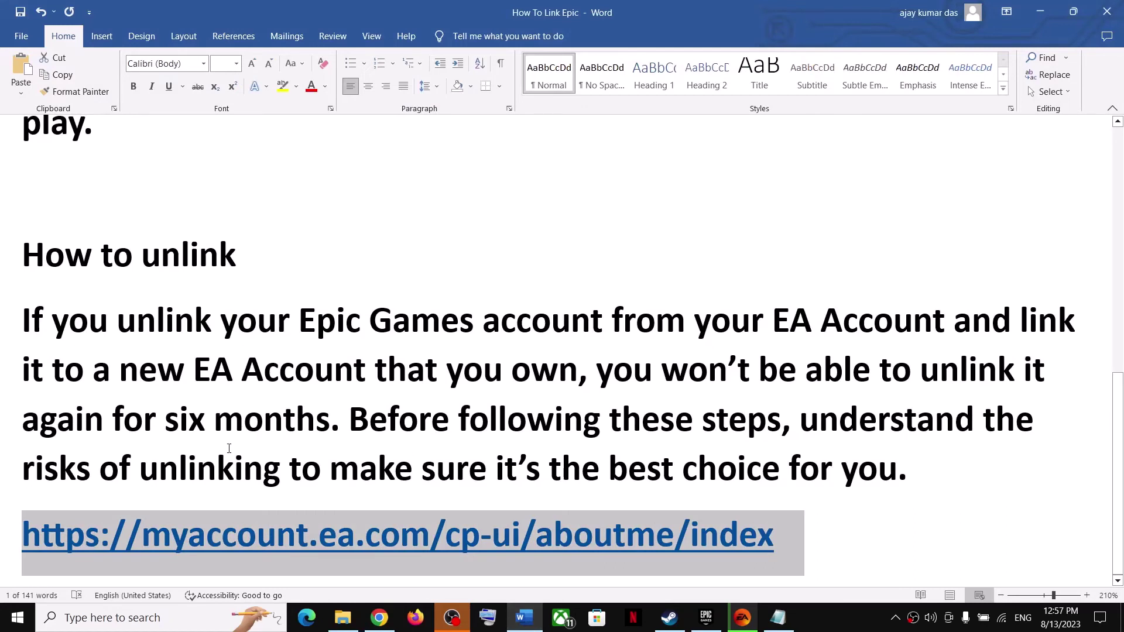
{"action": "left_click_drag", "start_coordinate": [597, 370], "coordinate": [330, 417]}
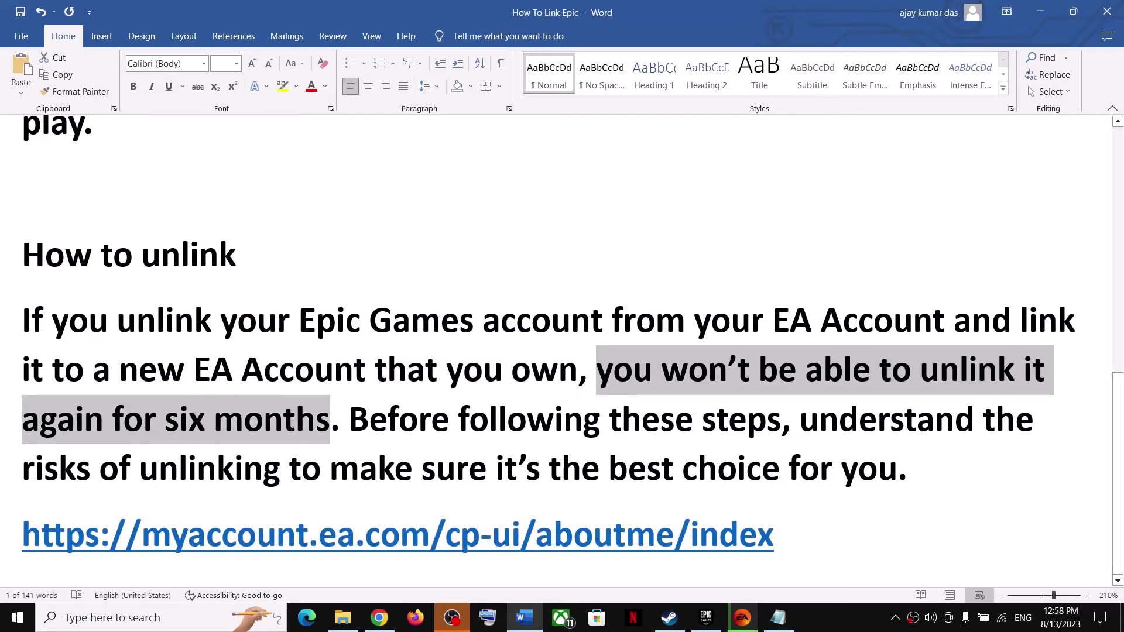
{"action": "left_click", "coordinate": [1044, 12]}
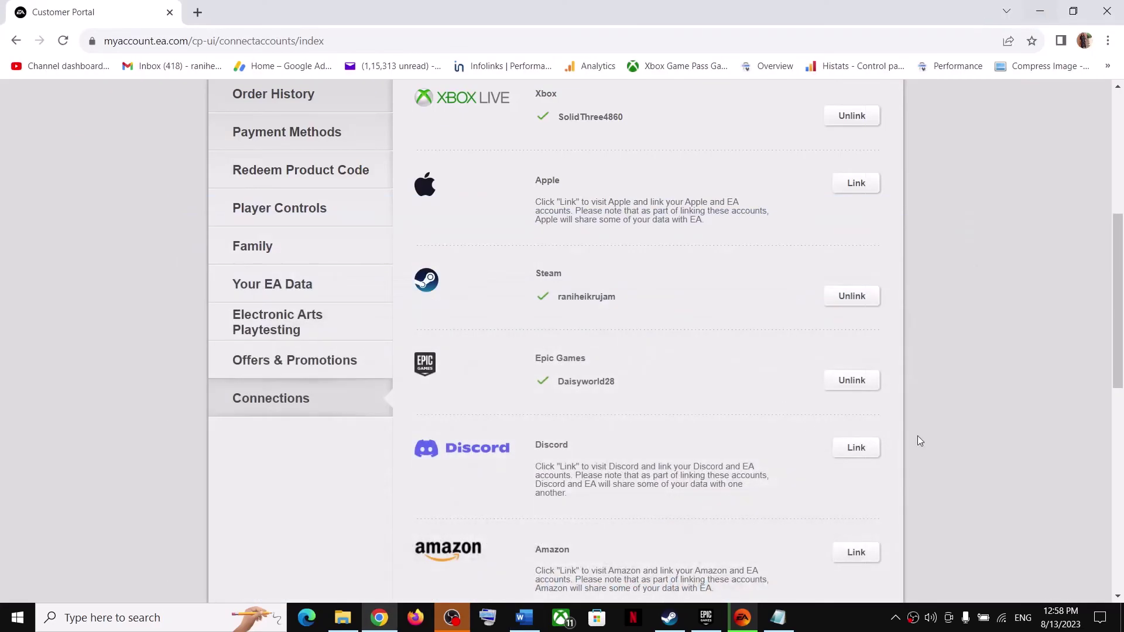